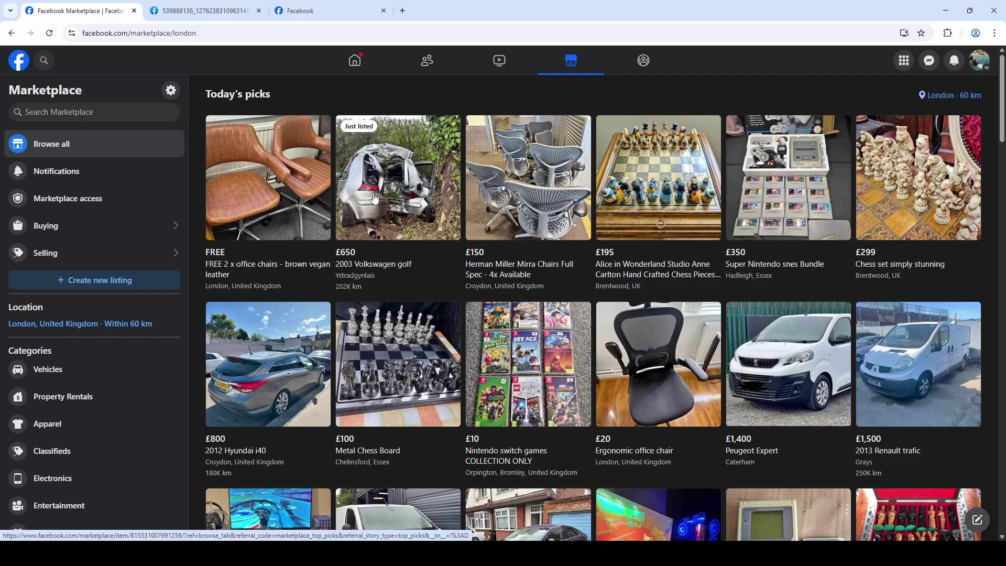
Switch to the tab showing the full-size van photo.
click(212, 4)
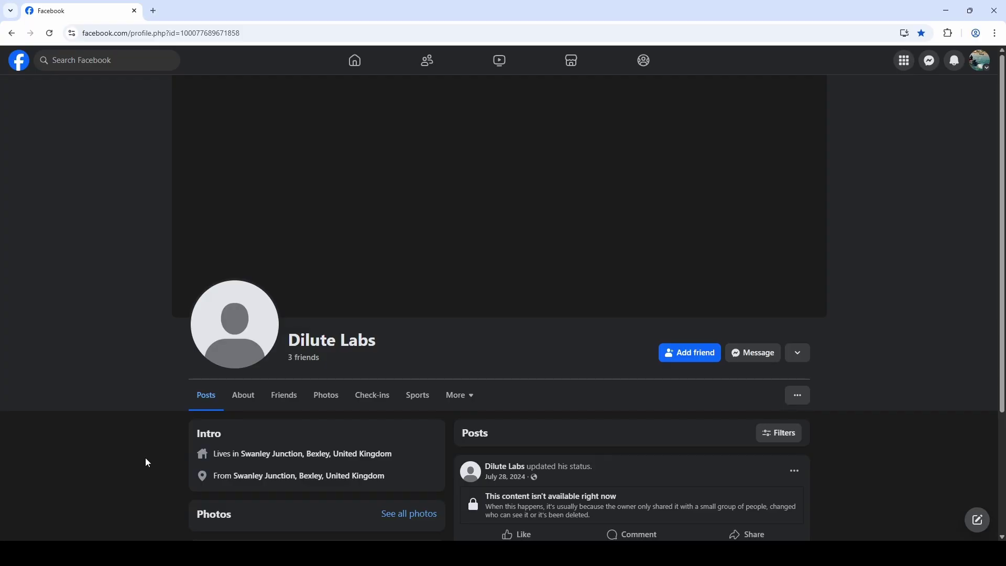
Scroll the Dilute Labs profile down through its Intro, Photos and Friends sections.
scroll(204, 428, down, 1)
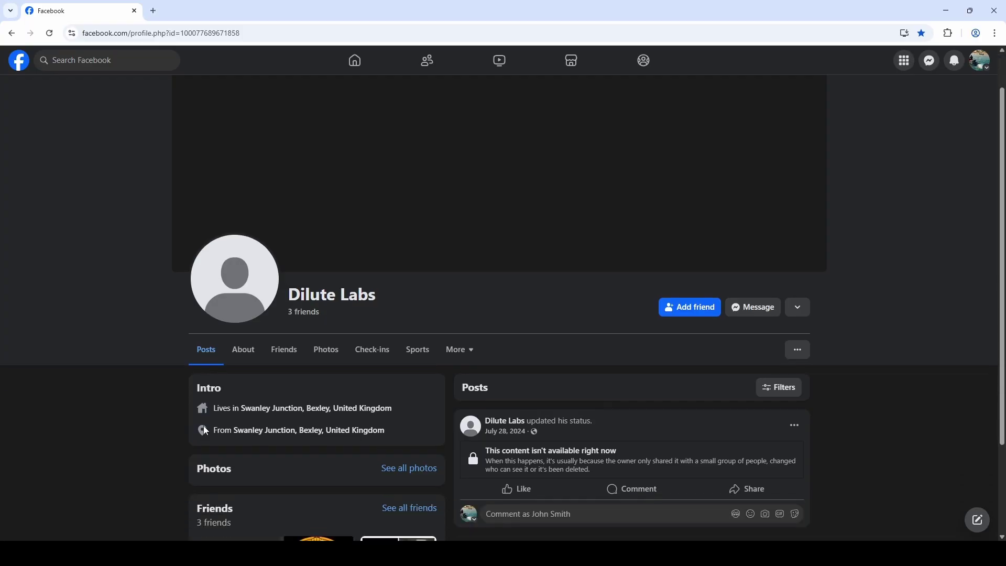
scroll(206, 429, down, 2)
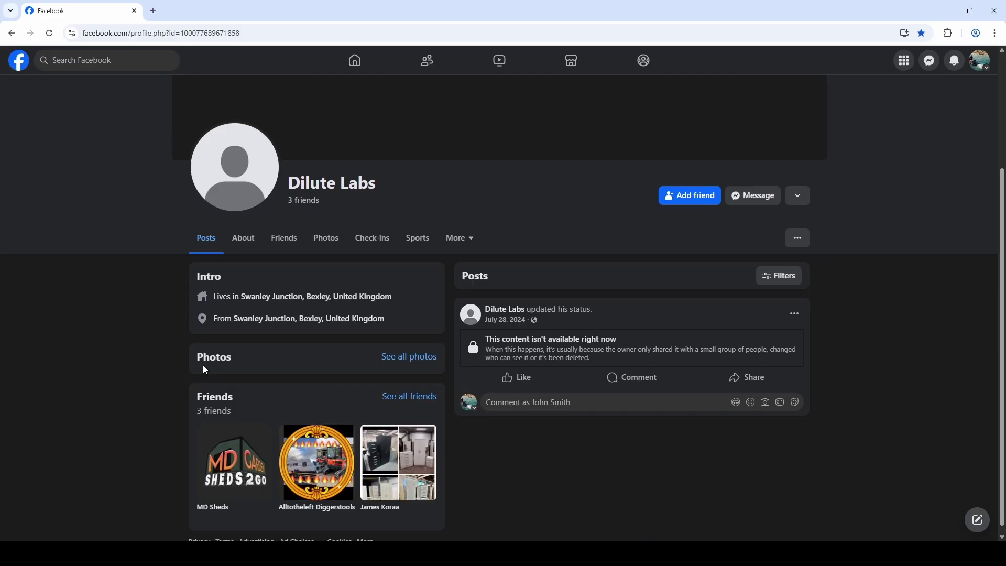
scroll(203, 366, down, 1)
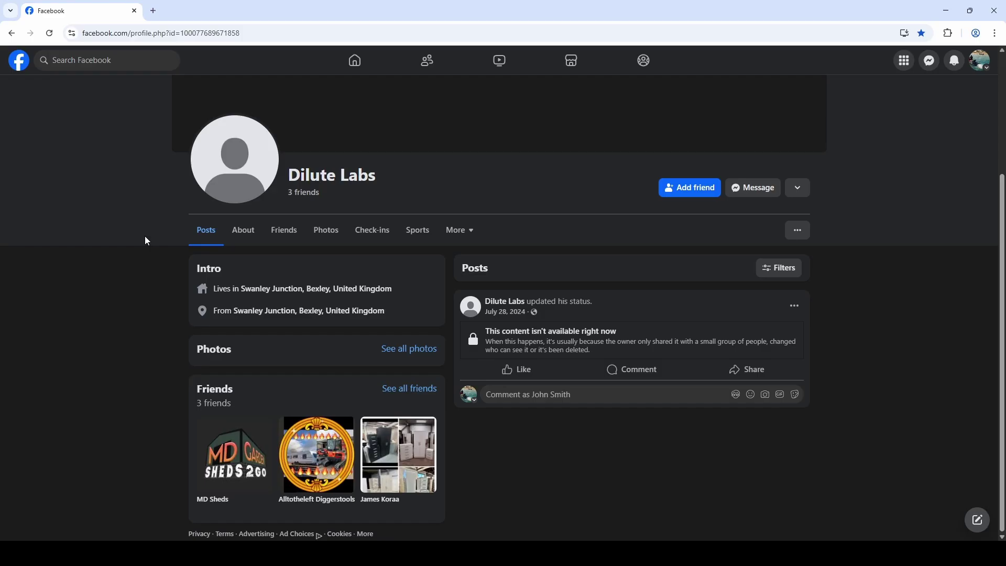
In About, view Work and education, Places lived, Contact info, Family, Details and Life events in turn.
click(244, 233)
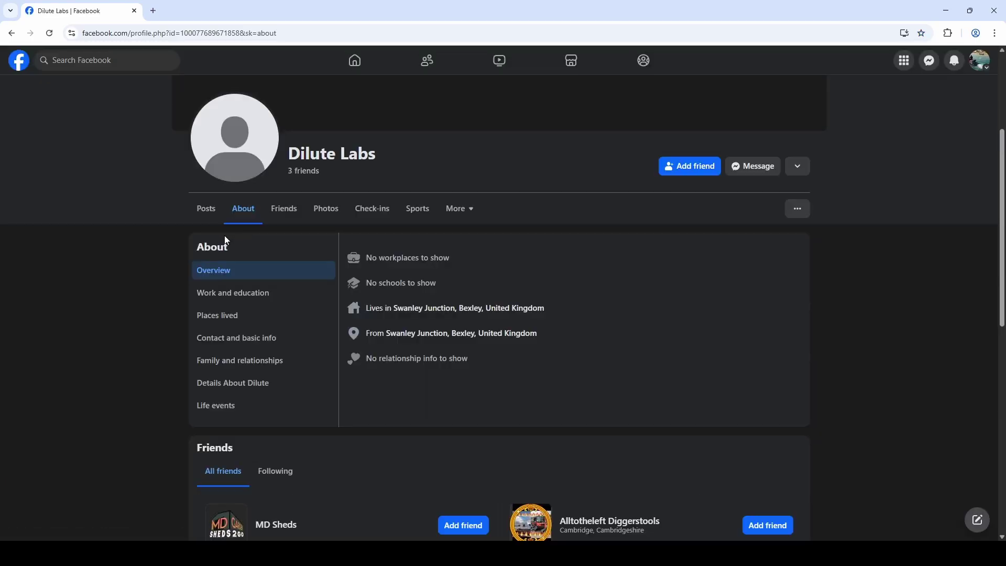
click(250, 303)
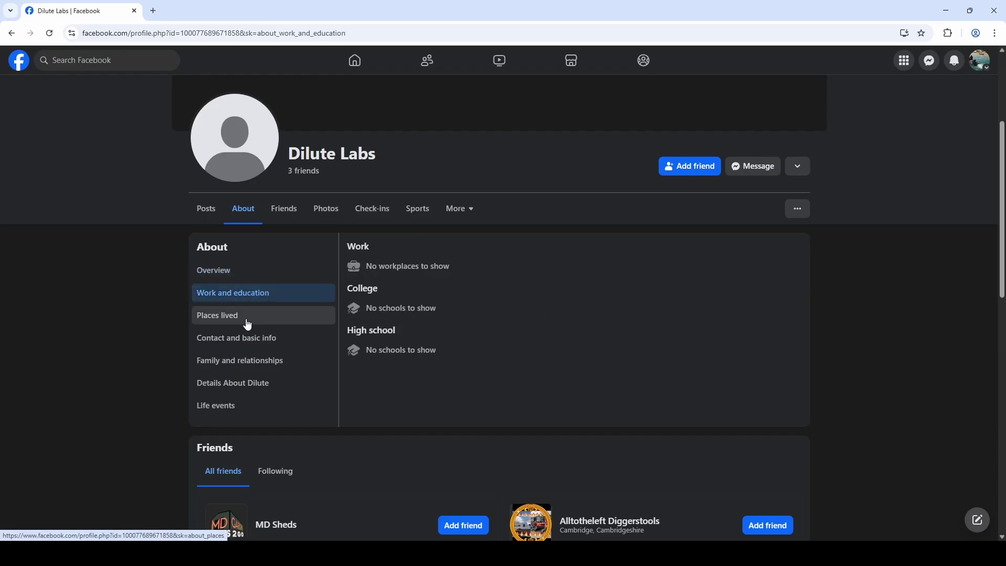
click(248, 324)
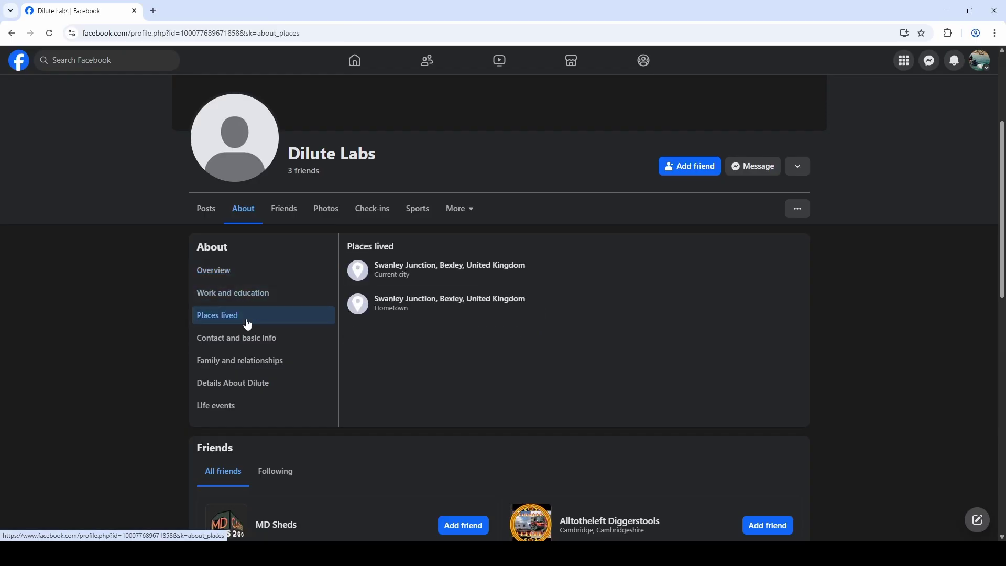
click(248, 339)
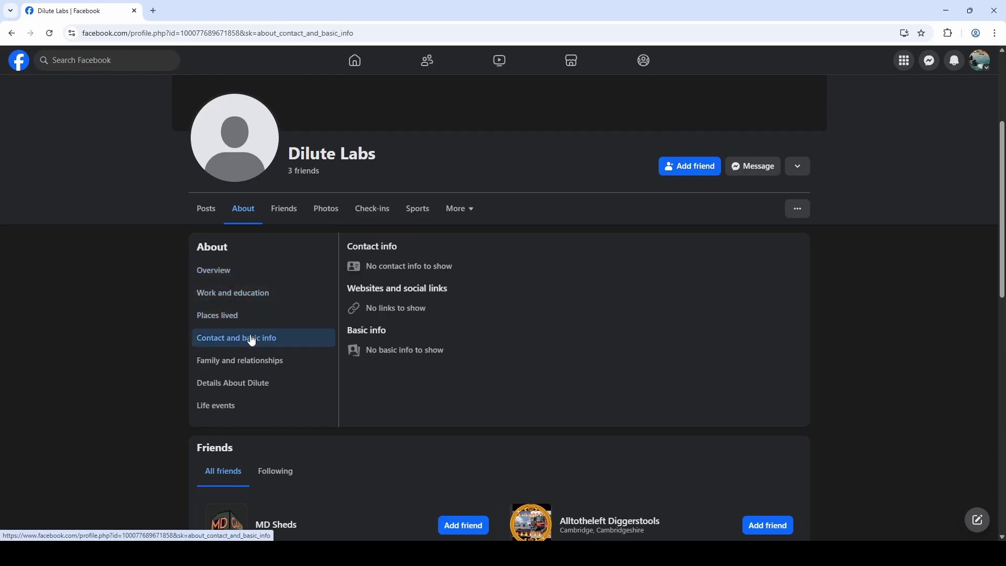
click(238, 364)
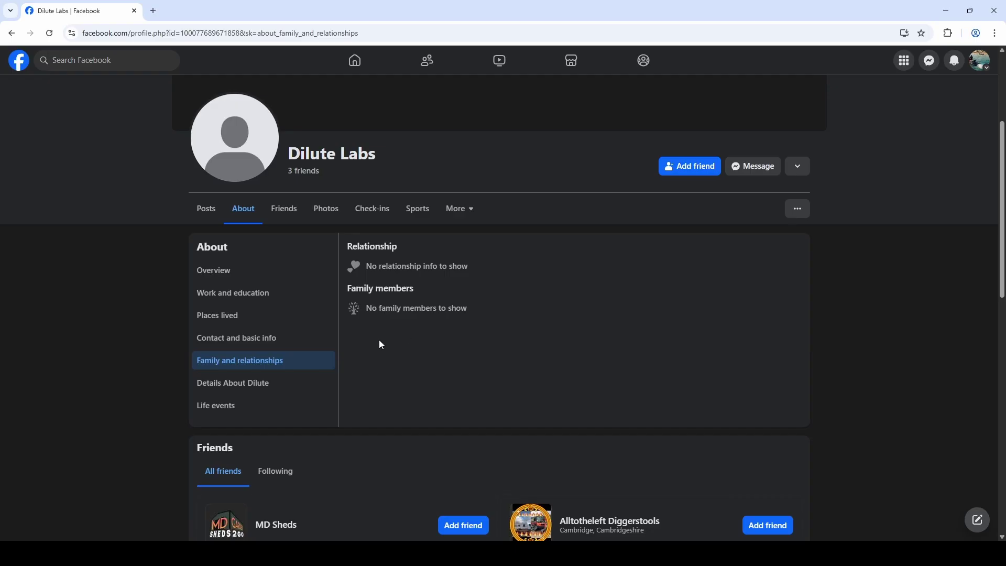
click(261, 385)
click(247, 412)
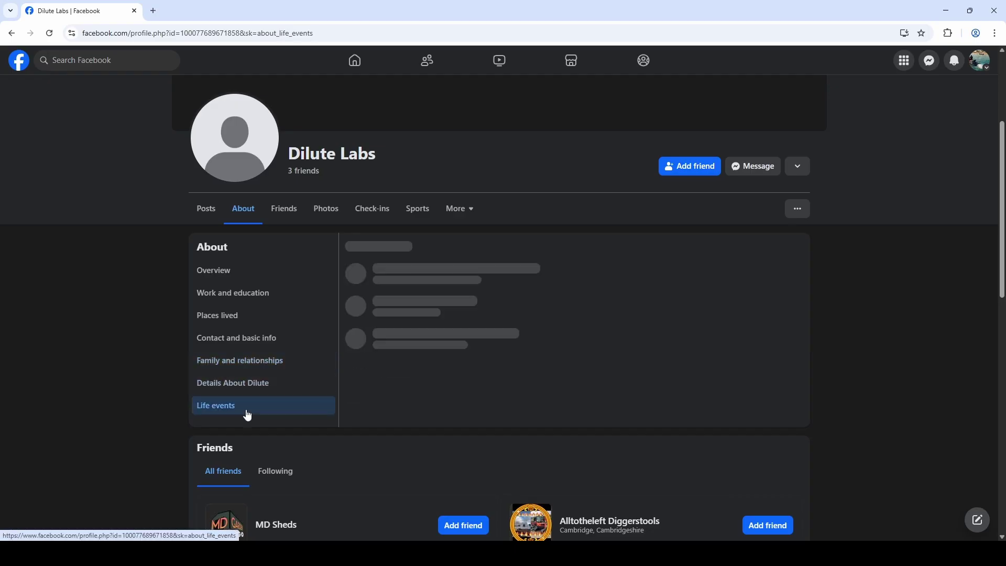
scroll(146, 396, down, 9)
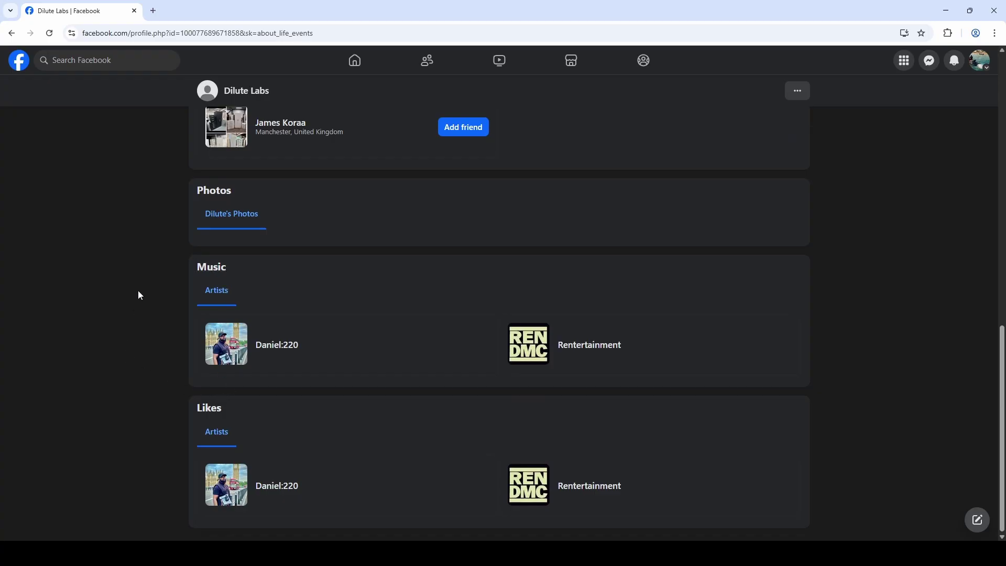
scroll(139, 291, up, 10)
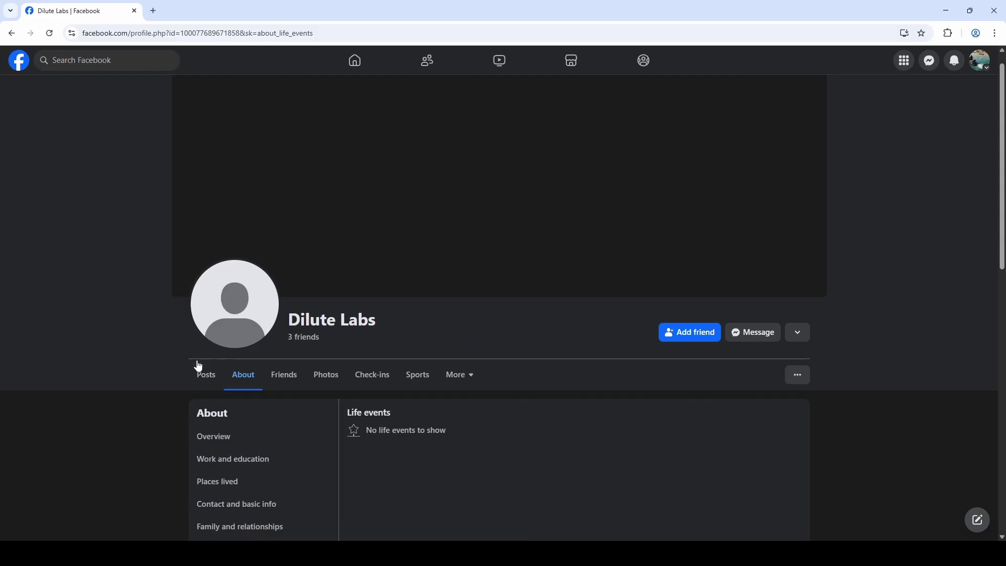
Go back to the Posts tab, opening and then dismissing the profile's '...' options menu.
click(199, 366)
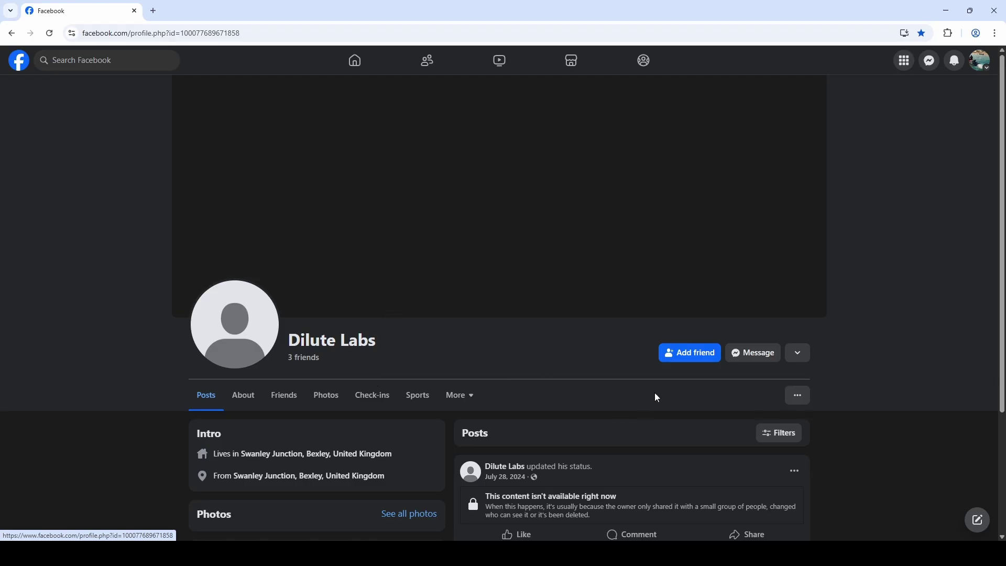
click(804, 404)
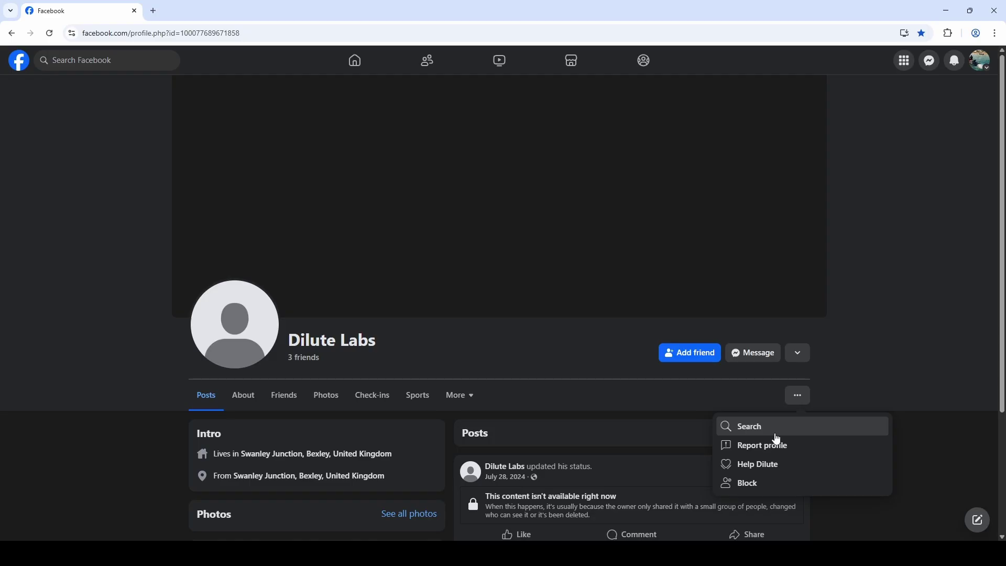
click(582, 392)
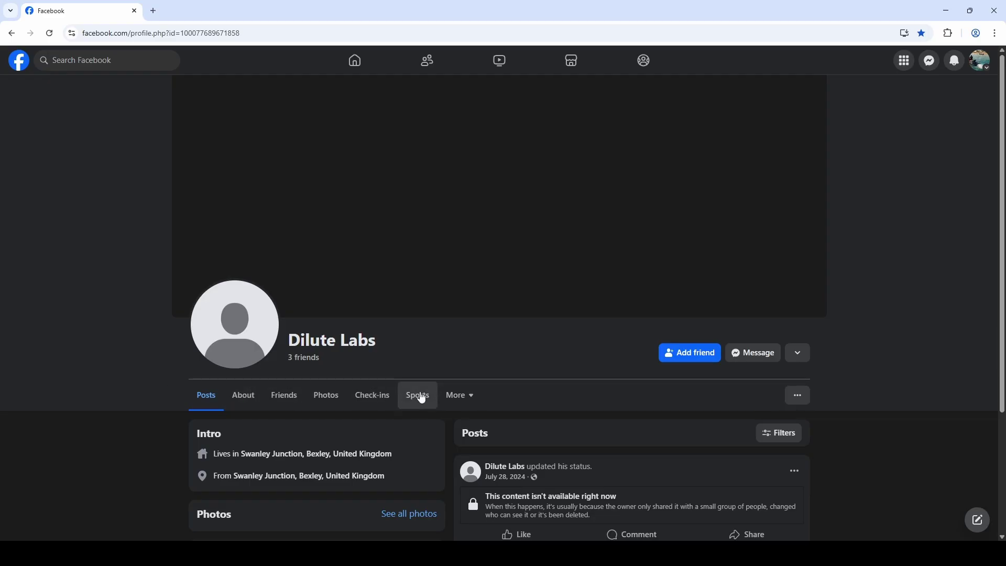
click(458, 397)
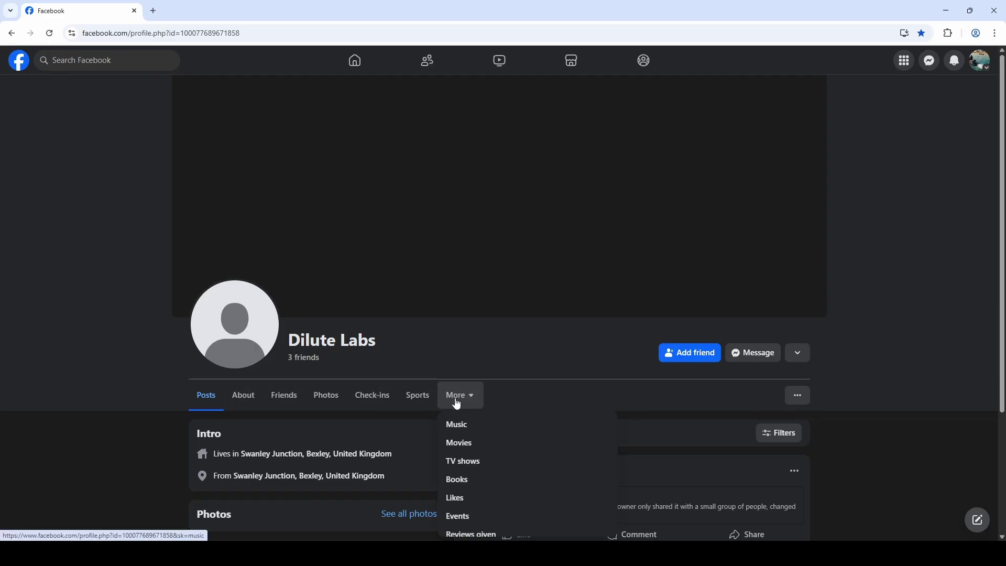
scroll(466, 435, up, 1)
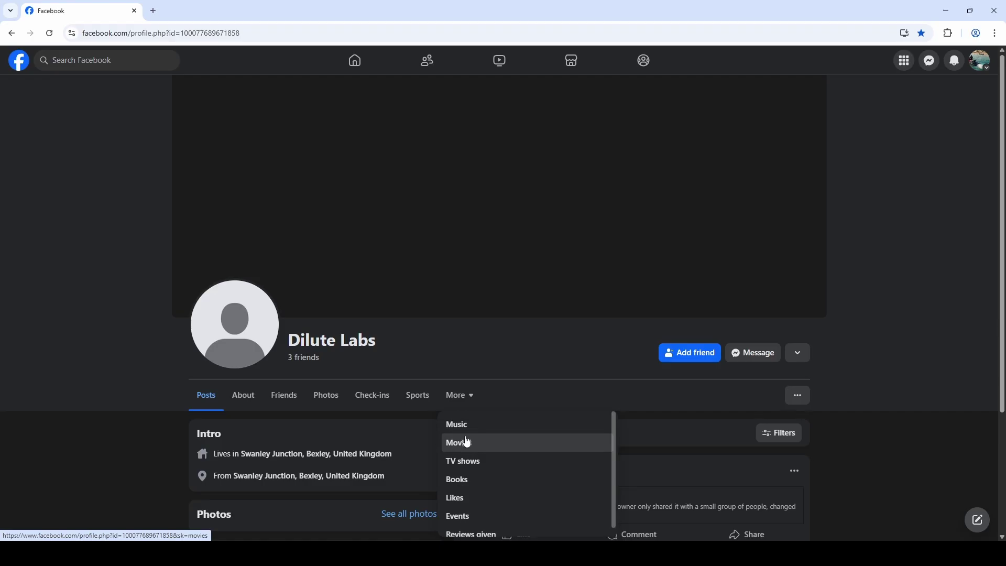
click(503, 400)
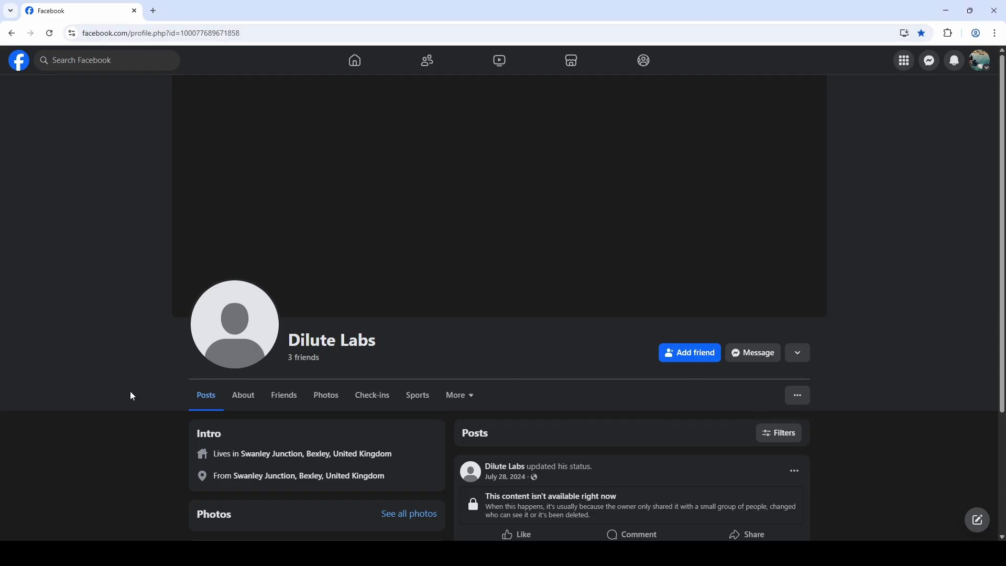
Replace 'profile.php?id=' in the address with 'marketplace/profile/', keeping the same profile ID.
double_click(208, 33)
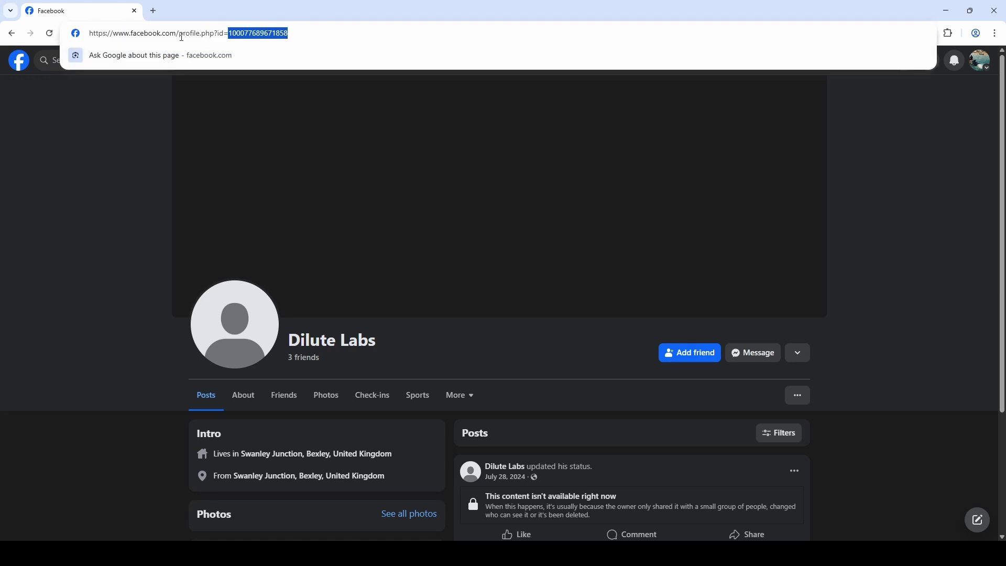
drag(180, 33, 335, 29)
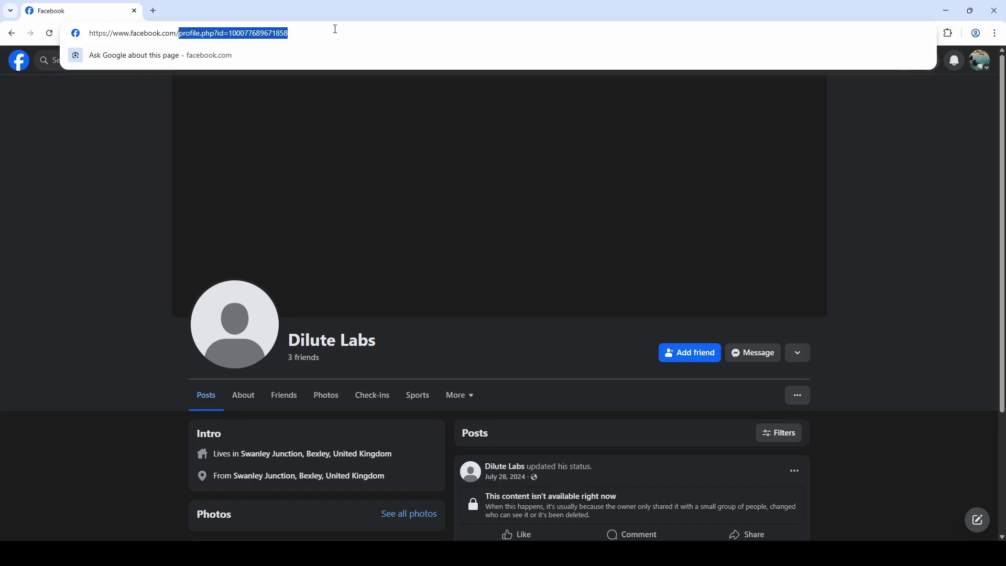
text(marketplace/)
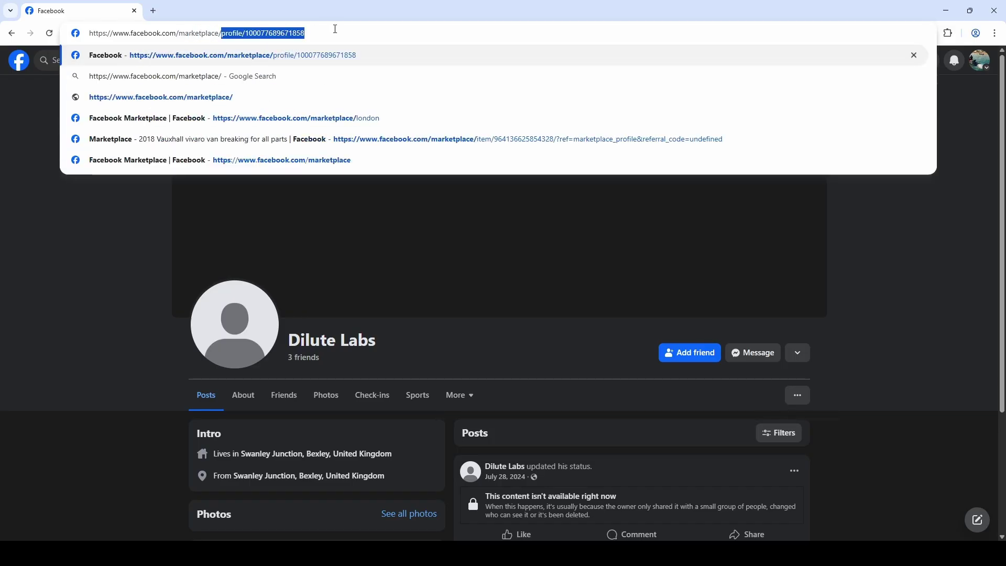
text(profile/)
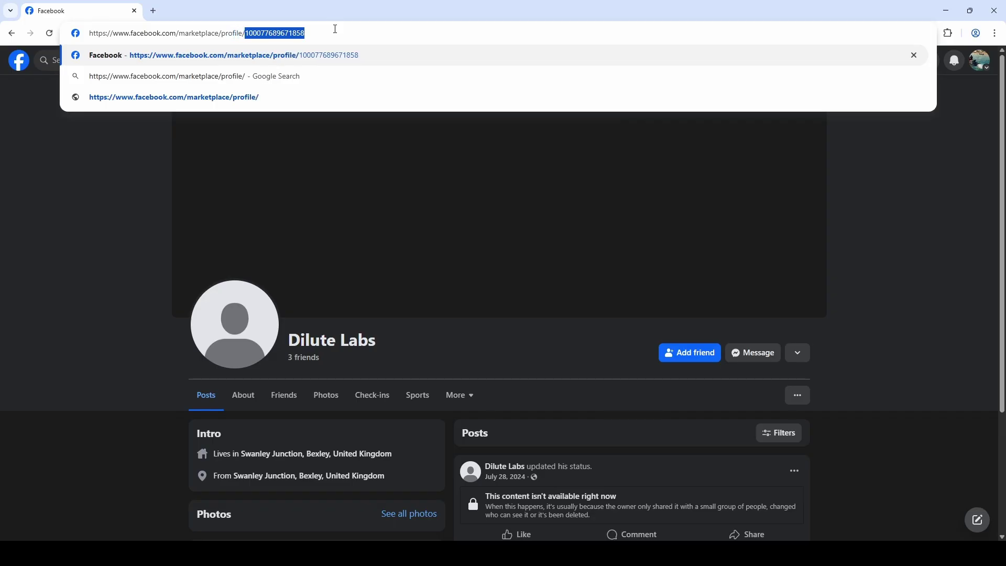
key(End)
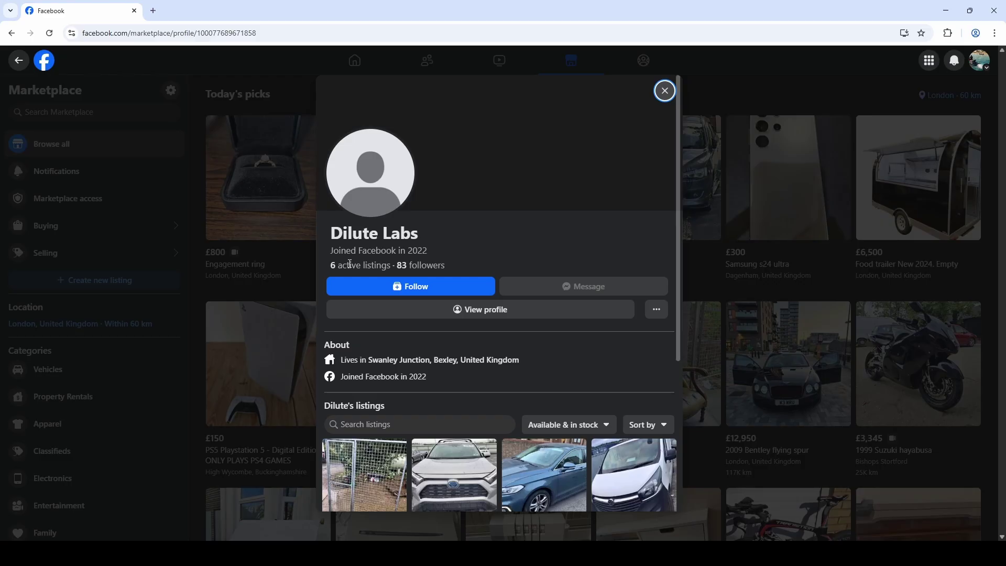
Scroll the seller profile down to its six listings, including £100 dog run panels and a £1,200 house.
scroll(364, 350, down, 4)
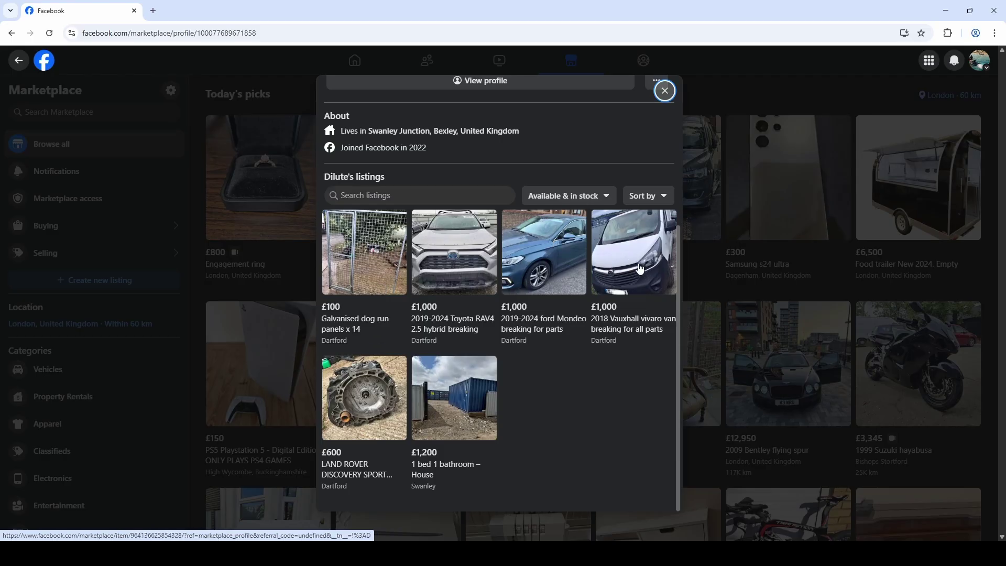
right_click(626, 234)
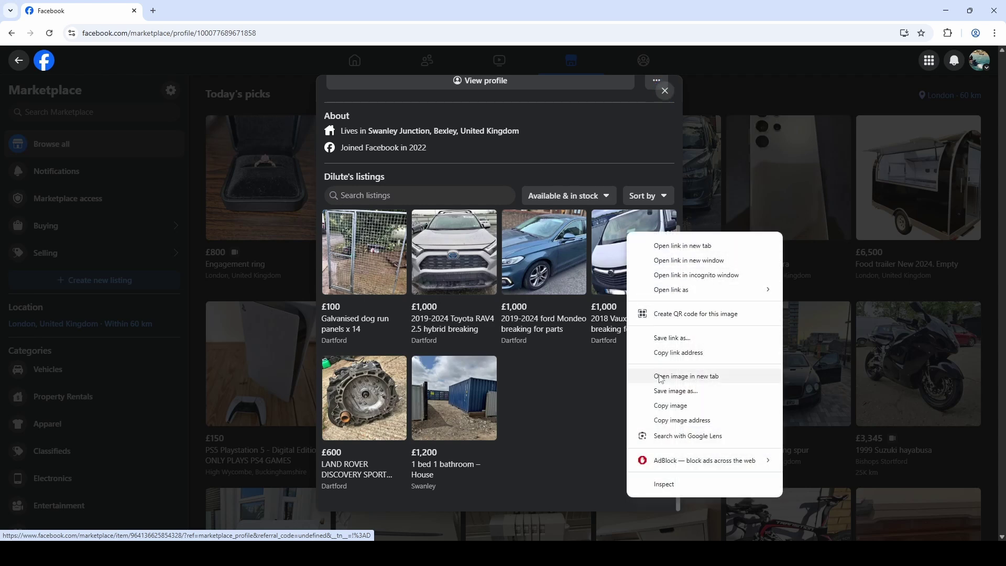
click(681, 376)
key(ctrl+Tab)
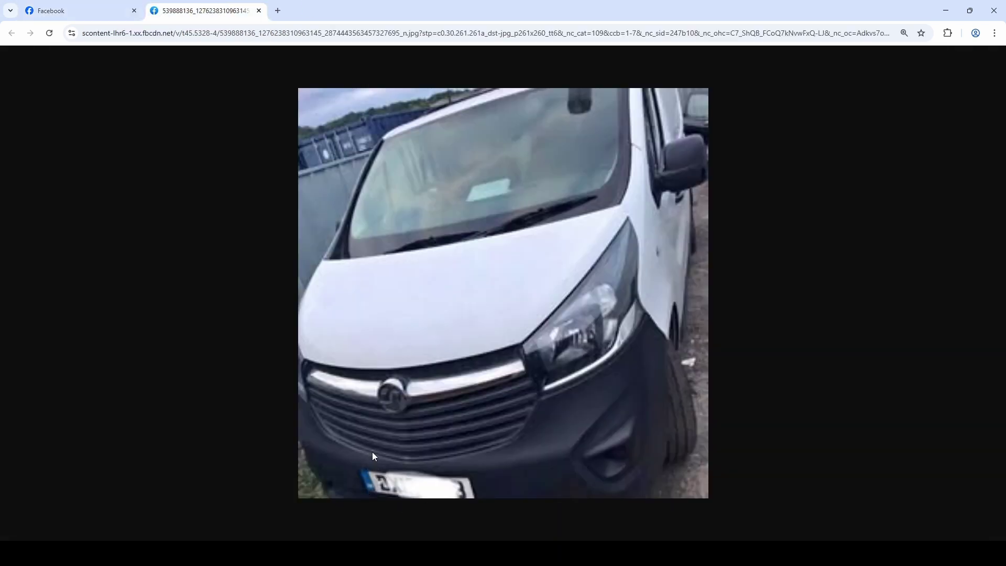
middle_click(217, 7)
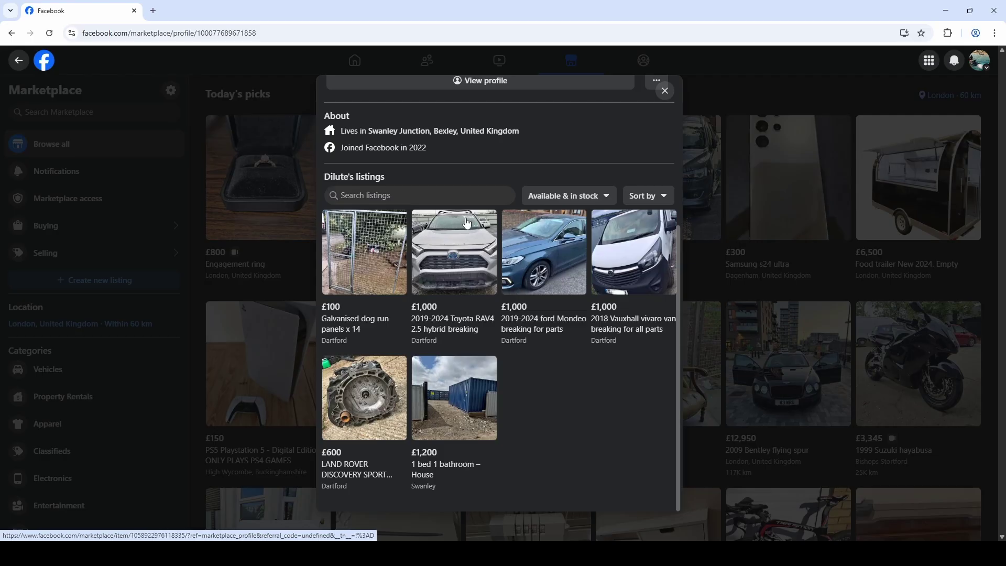
Change the listing filter from 'Available & in stock' to All listings and scroll through them.
scroll(462, 222, up, 1)
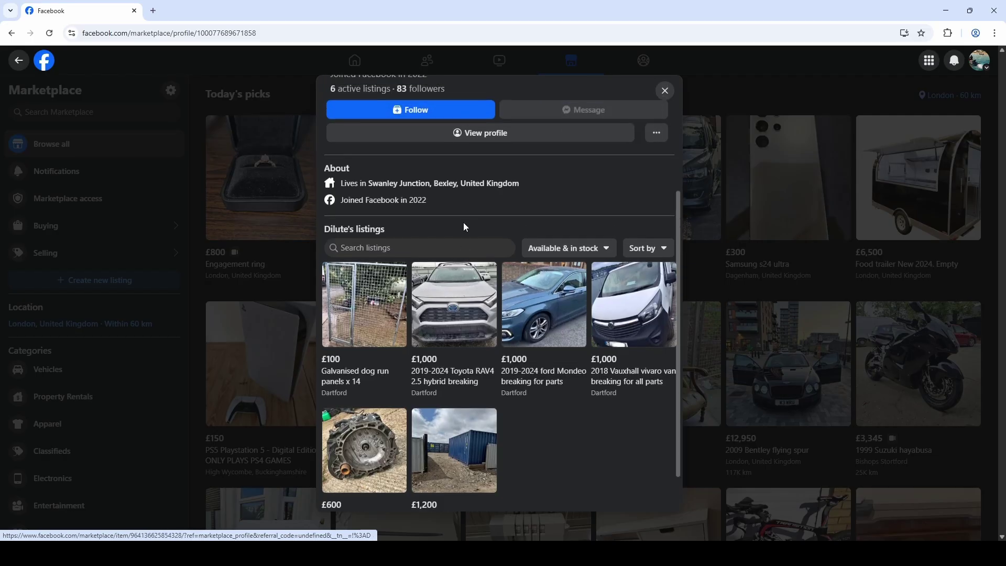
click(533, 251)
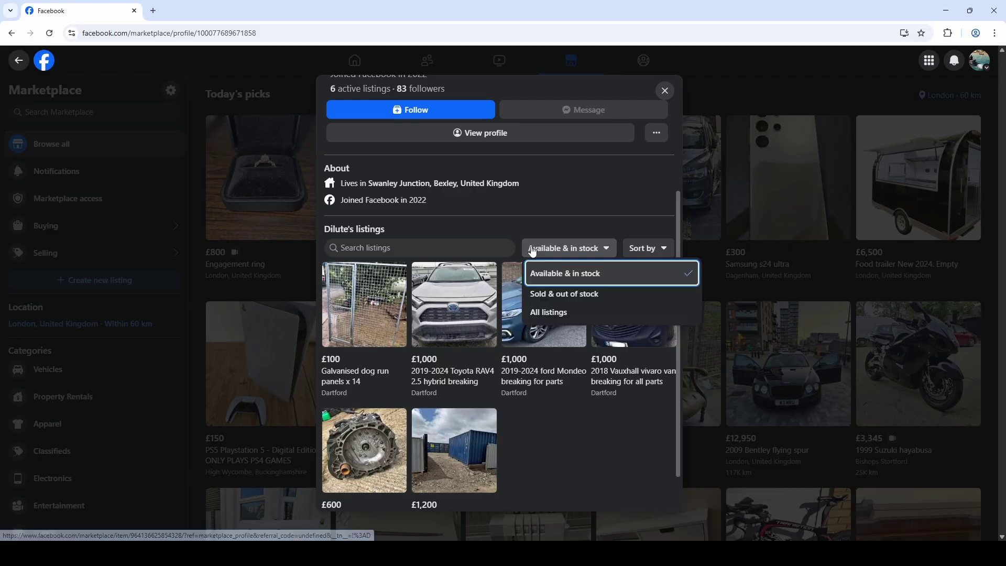
click(535, 312)
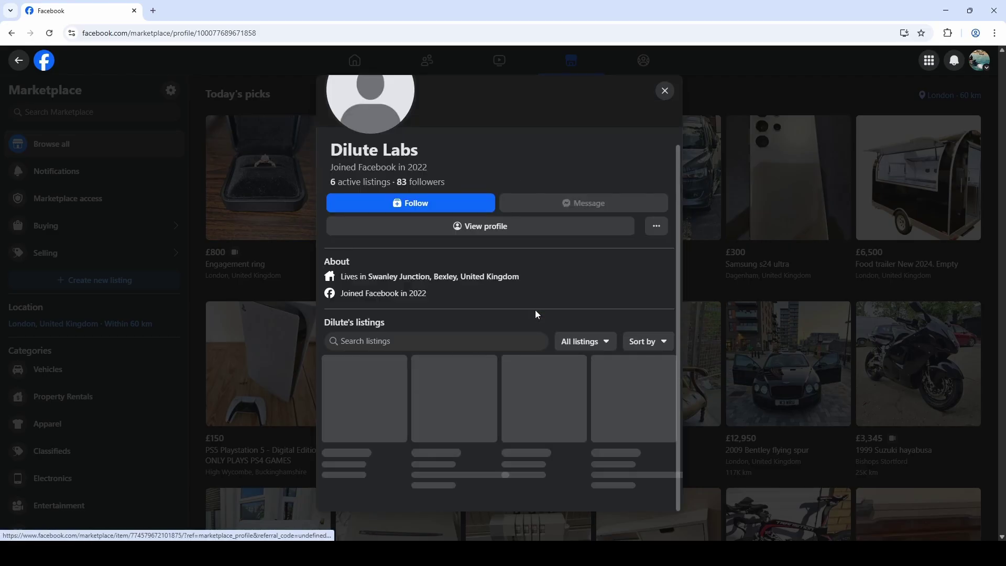
scroll(536, 314, down, 1)
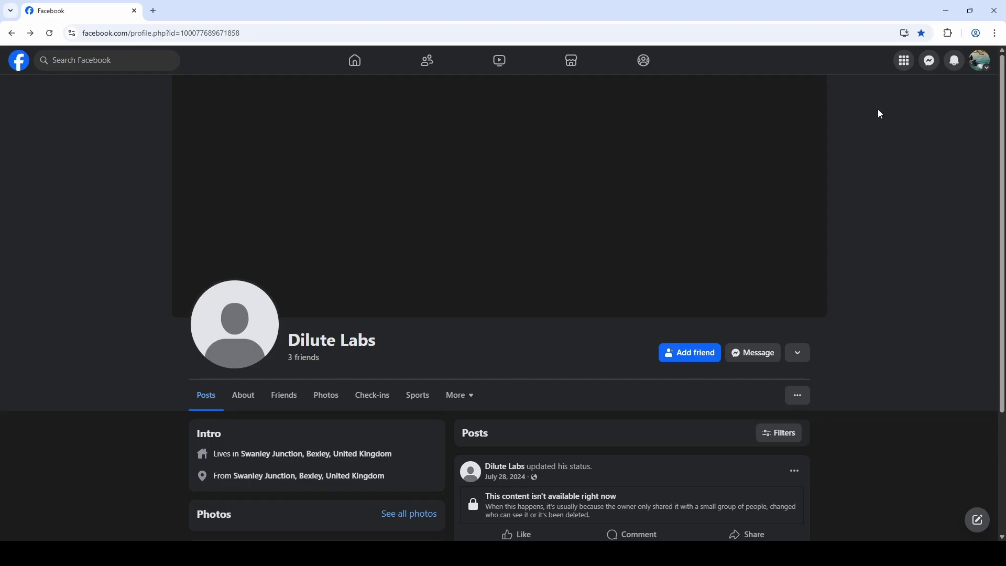
Show Chrome's Bookmarklets folder via the three-dot menu's Bookmarks and lists.
click(995, 33)
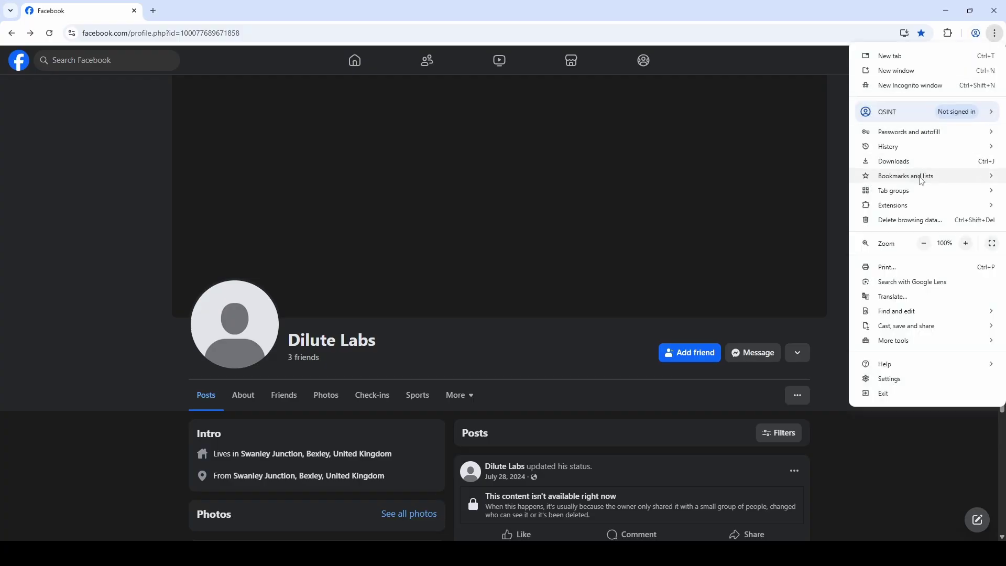
mouse_move(914, 181)
mouse_move(724, 342)
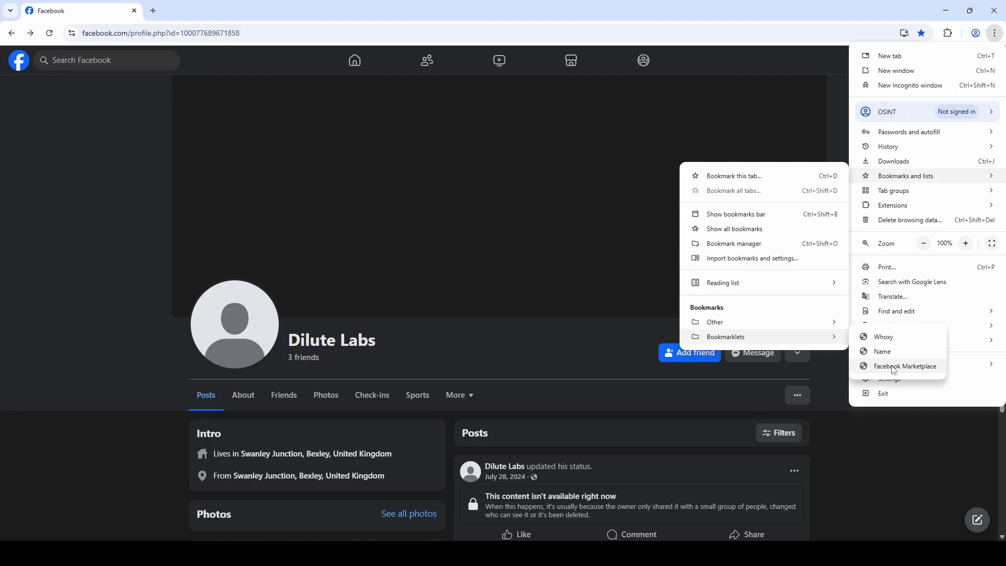
Run the Facebook Marketplace bookmarklet to display Dilute Labs' profile owner ID.
click(892, 366)
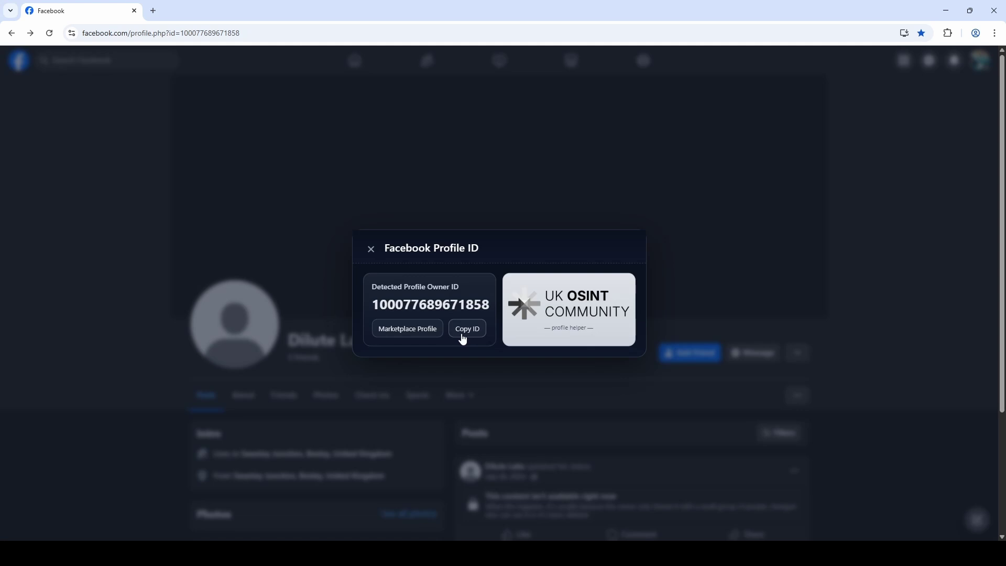
Follow the helper's Marketplace Profile link to load the seller profile in a new tab.
click(423, 329)
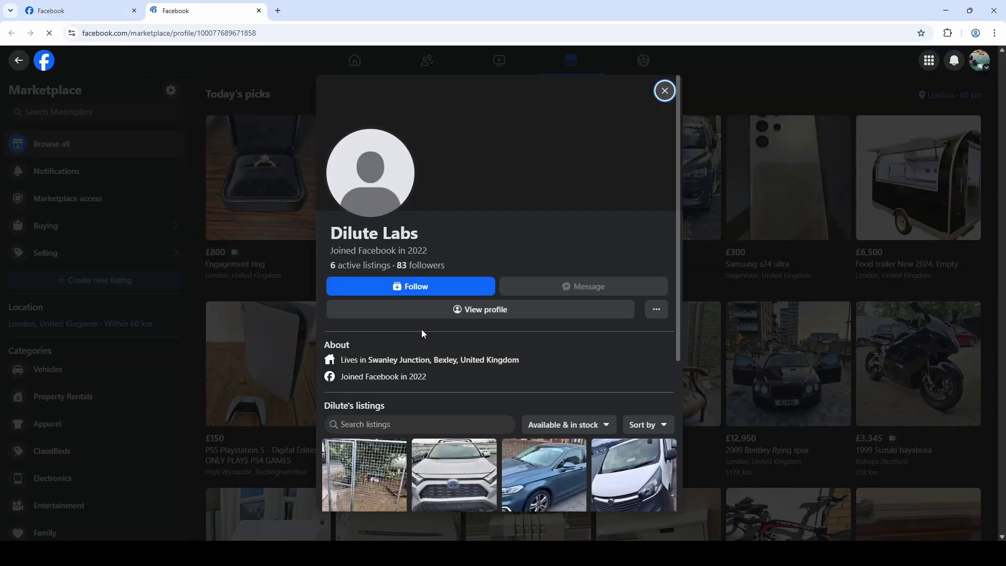